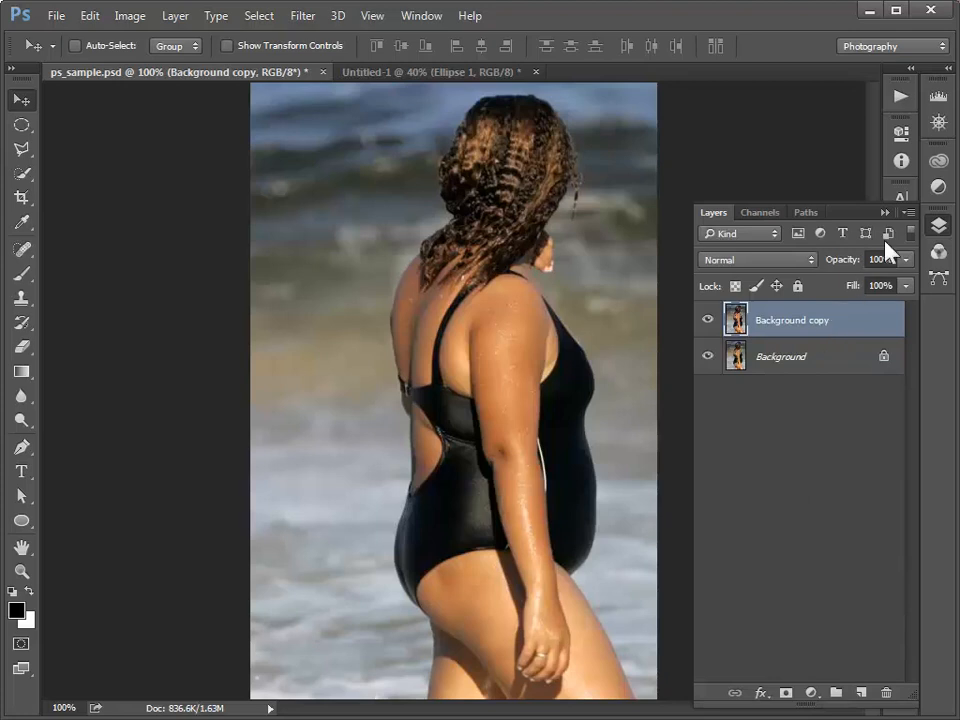
Step: Open the Liquify filter on the Background copy layer
{"action": "left_click", "coordinate": [884, 212]}
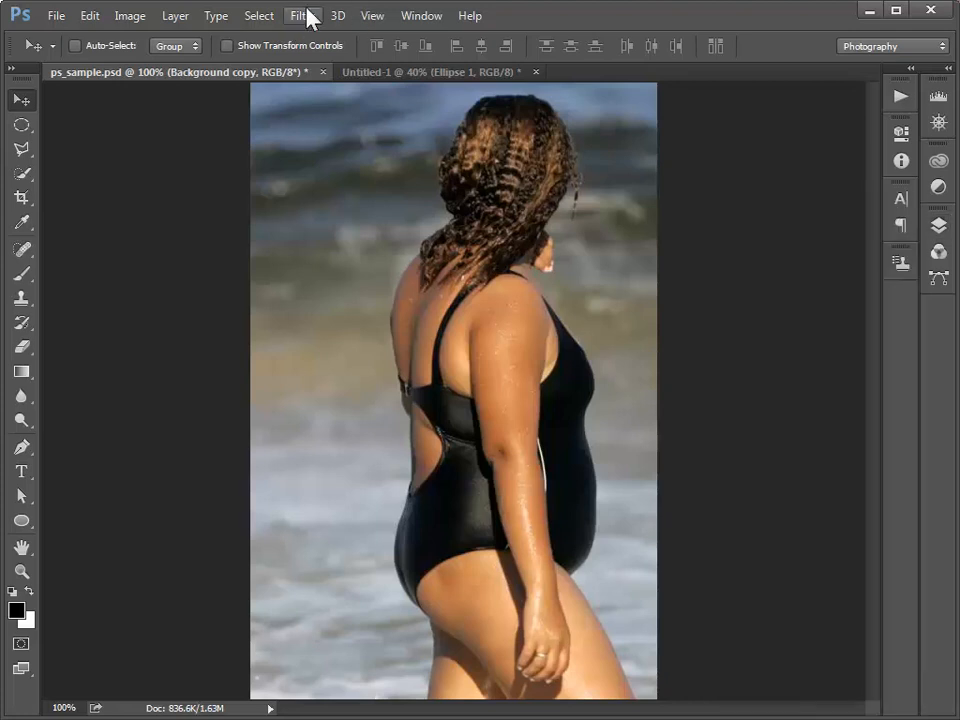
{"action": "left_click", "coordinate": [307, 16]}
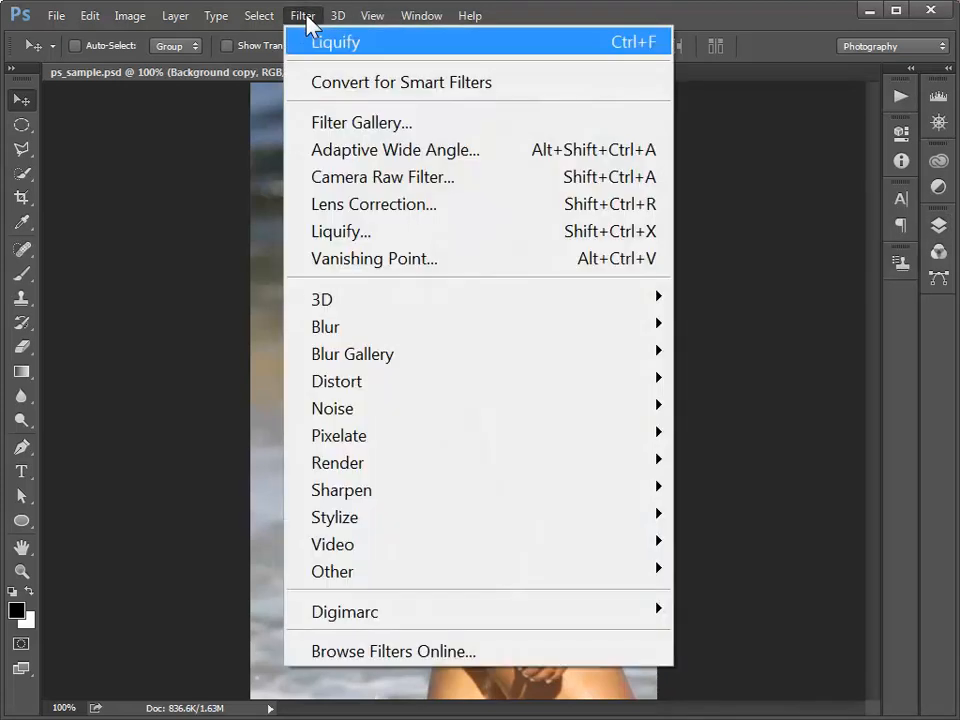
{"action": "left_click", "coordinate": [367, 235]}
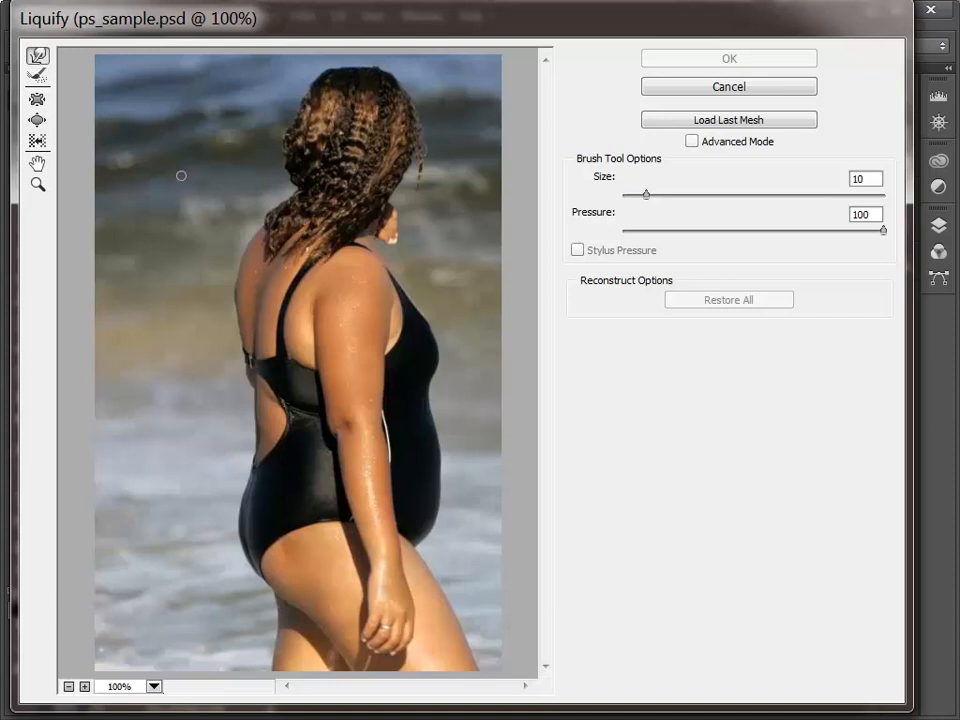
Step: Set the Forward Warp brush size to 35 and push the front of the belly inward to slim it
{"action": "key", "text": "bracketleft"}
{"action": "key", "text": "bracketleft"}
{"action": "key", "text": "bracketleft"}
{"action": "key", "text": "bracketright"}
{"action": "key", "text": "bracketright"}
{"action": "key", "text": "bracketright"}
{"action": "key", "text": "bracketright"}
{"action": "key", "text": "bracketright"}
{"action": "key", "text": "bracketright"}
{"action": "key", "text": "bracketright"}
{"action": "key", "text": "bracketright"}
{"action": "key", "text": "bracketright"}
{"action": "key", "text": "bracketright"}
{"action": "key", "text": "bracketright"}
{"action": "key", "text": "bracketright"}
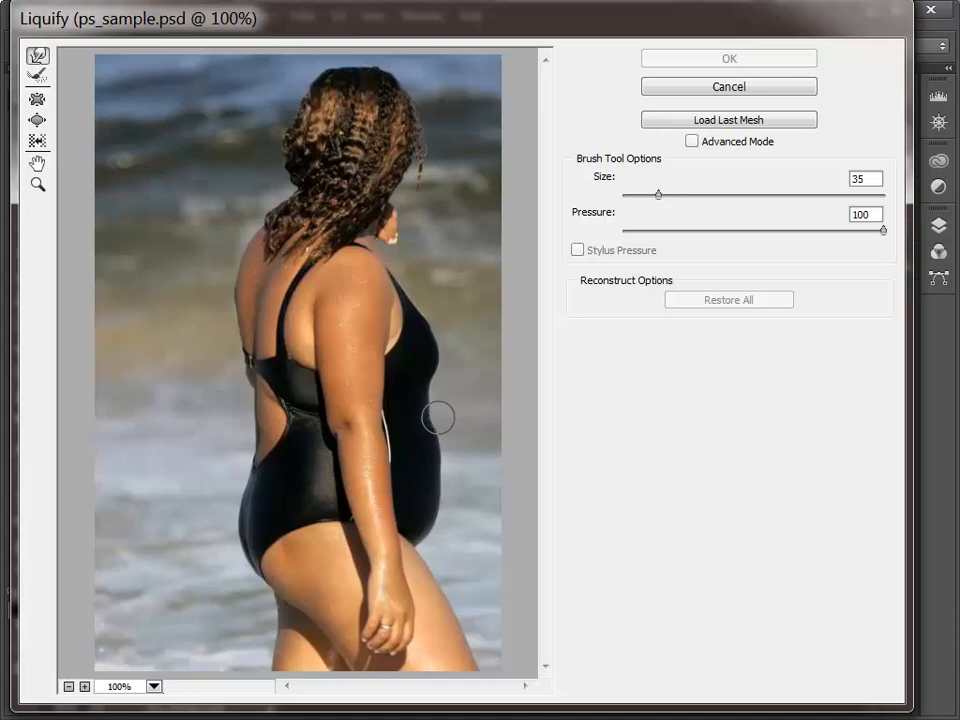
{"action": "mouse_move", "coordinate": [434, 417]}
{"action": "left_mouse_down"}
{"action": "mouse_move", "coordinate": [461, 405]}
{"action": "mouse_move", "coordinate": [448, 405]}
{"action": "left_mouse_up"}
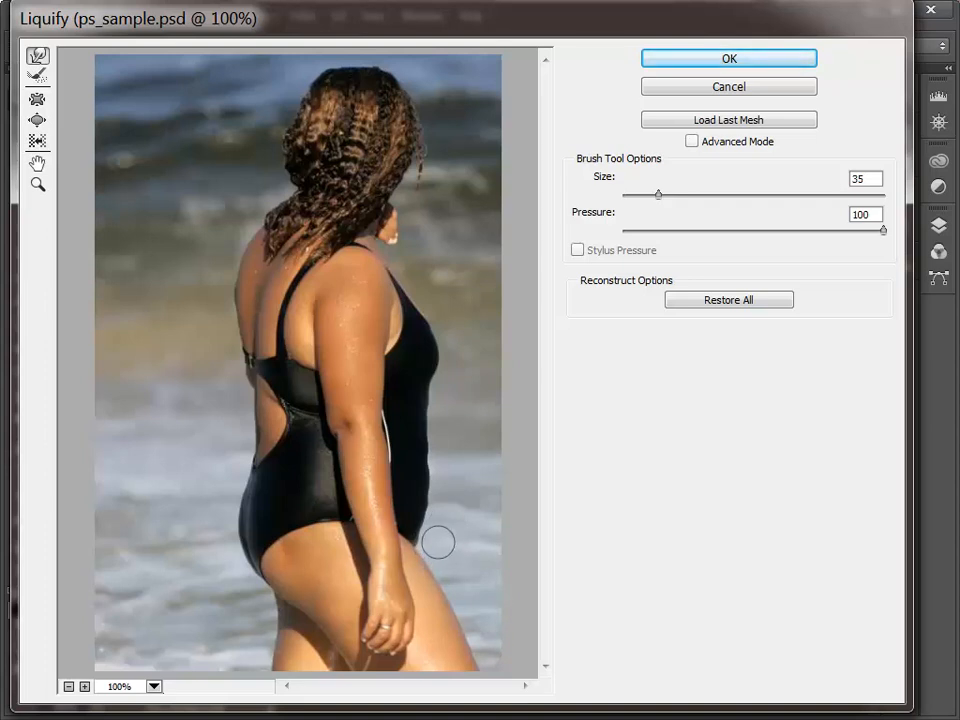
Step: Refine the lower belly edge with brush size 25, and warp the lower back contour inward with brush size 35
{"action": "key", "text": "bracketleft"}
{"action": "key", "text": "bracketleft"}
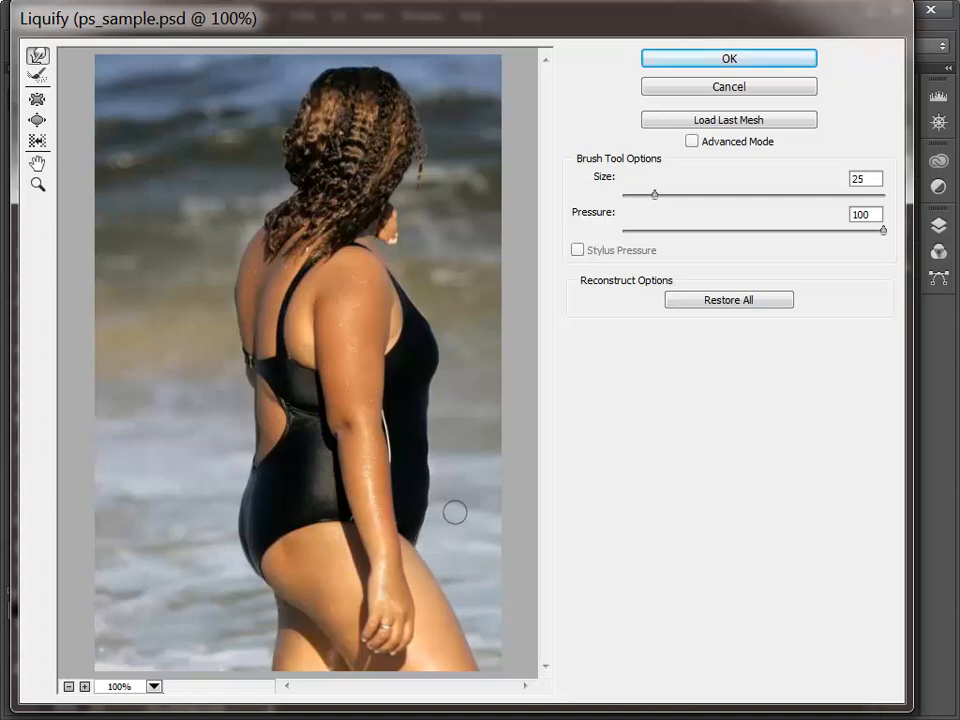
{"action": "key", "text": "bracketright"}
{"action": "key", "text": "bracketright"}
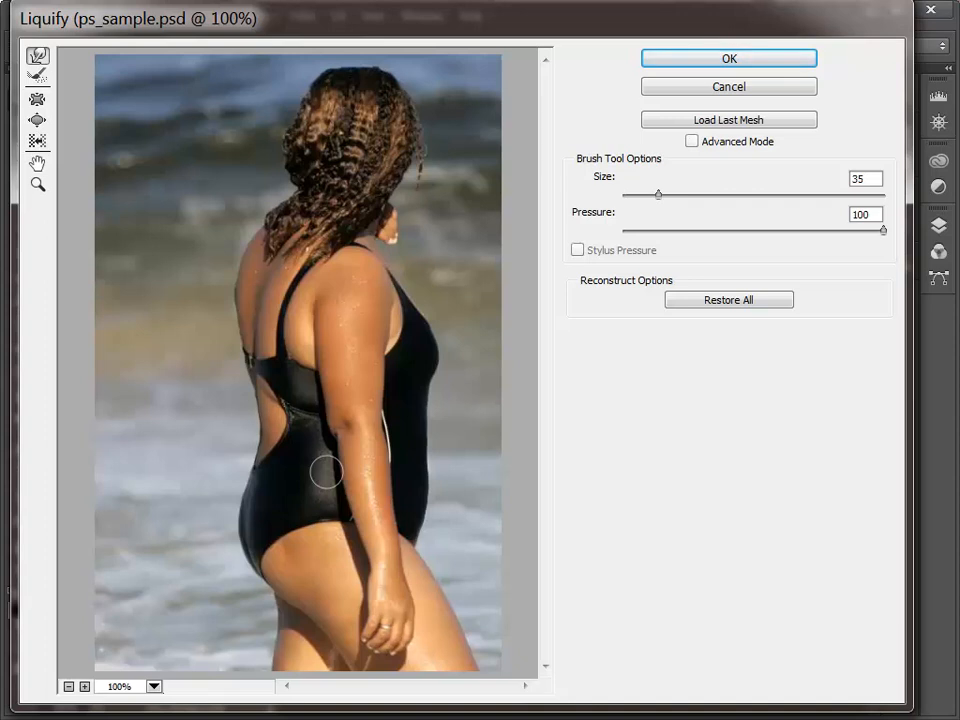
Step: Touch up the swimsuit seam and fabric beside the elbow with a smaller warp brush, down to size 15
{"action": "key", "text": "alt"}
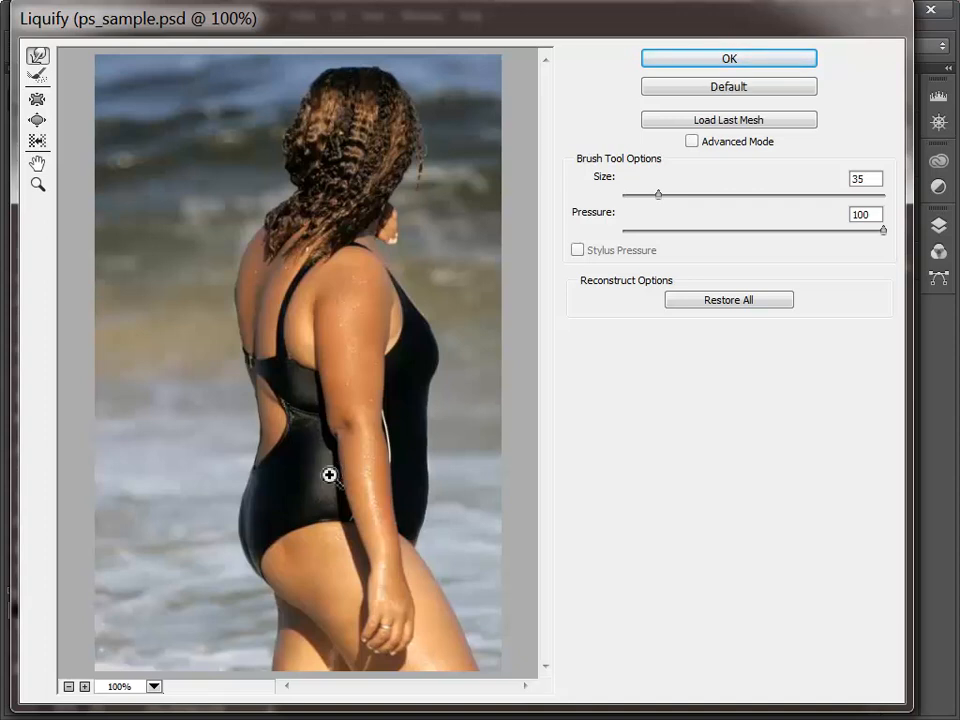
{"action": "left_click", "coordinate": [329, 475]}
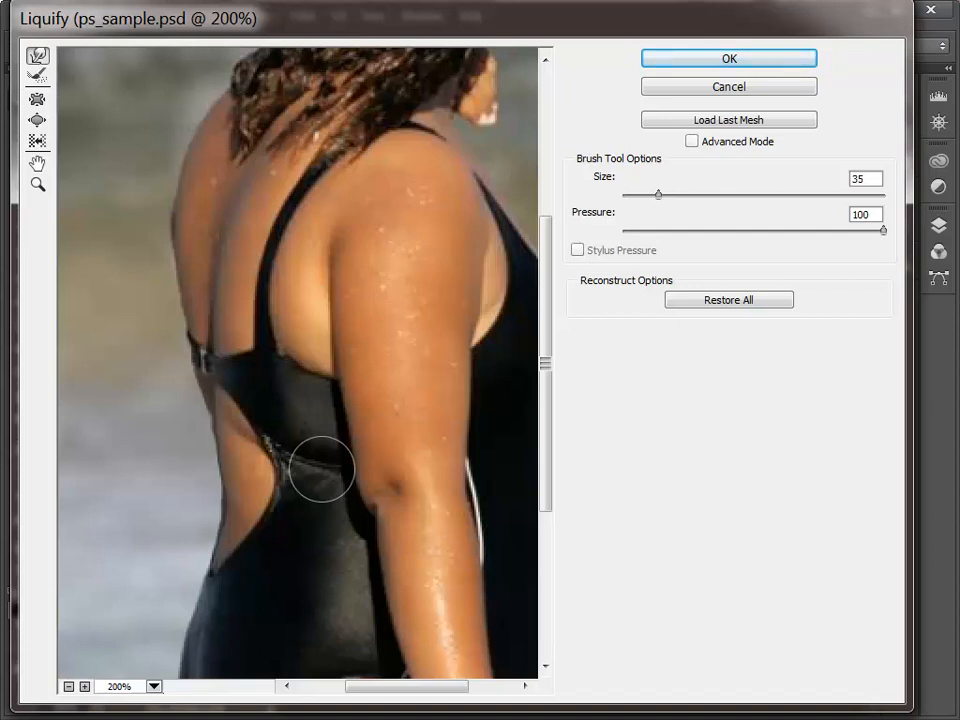
{"action": "key", "text": "bracketleft"}
{"action": "key", "text": "bracketleft"}
{"action": "key", "text": "bracketleft"}
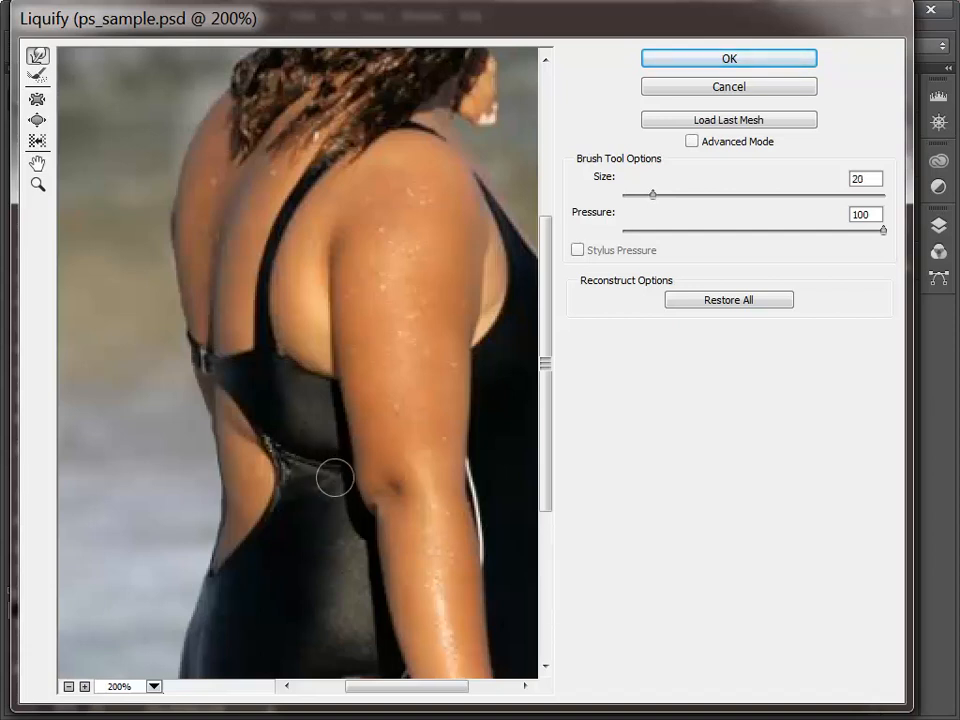
{"action": "key", "text": "bracketleft"}
{"action": "key", "text": "bracketright"}
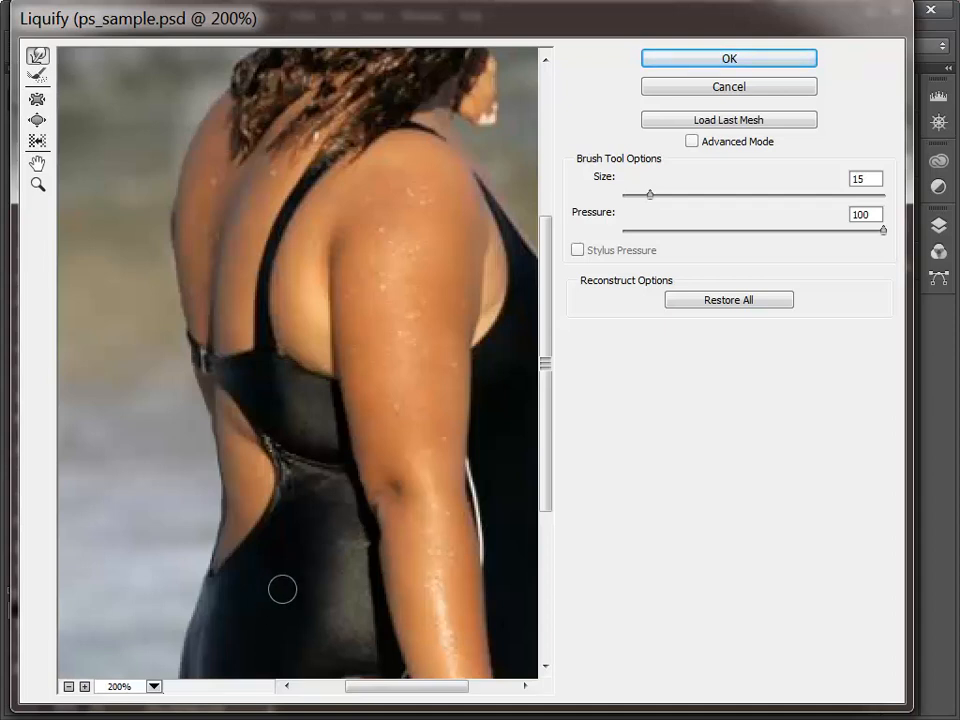
Step: Smooth the front belly outline with warp brush sizes 15 and 25, and apply the Liquify filter
{"action": "key", "text": "ctrl+space"}
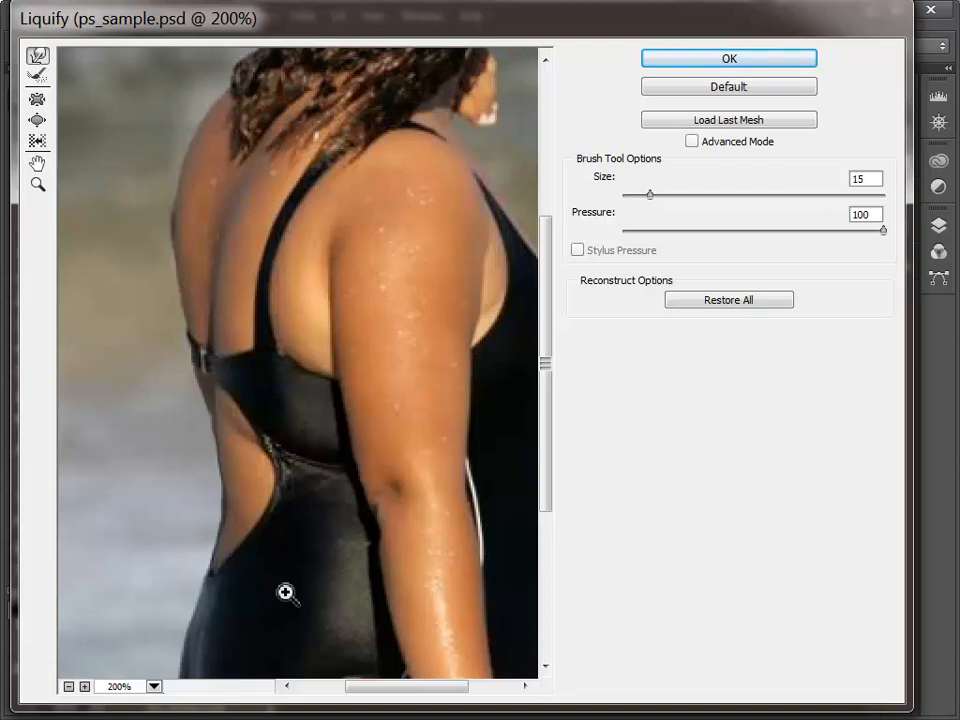
{"action": "left_click", "coordinate": [286, 594], "text": "ctrl+alt"}
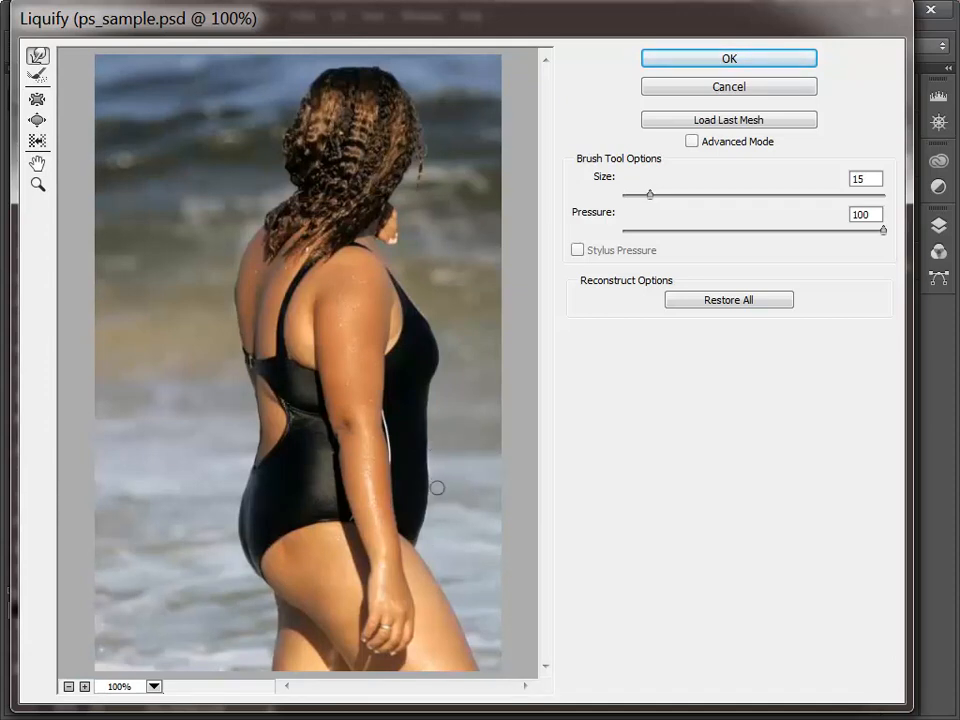
{"action": "key", "text": "ctrl+space"}
{"action": "key", "text": "ctrl+space"}
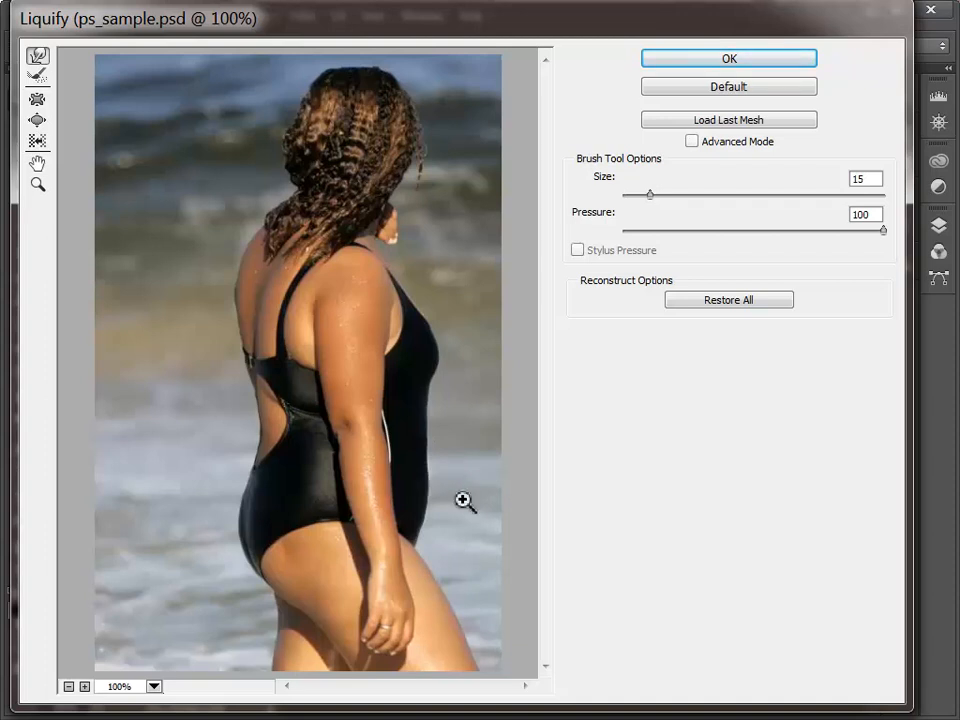
{"action": "left_click", "coordinate": [462, 499], "text": "ctrl"}
{"action": "key", "text": "space"}
{"action": "mouse_move", "coordinate": [480, 536]}
{"action": "left_mouse_down"}
{"action": "mouse_move", "coordinate": [375, 476]}
{"action": "mouse_move", "coordinate": [361, 455]}
{"action": "left_mouse_up"}
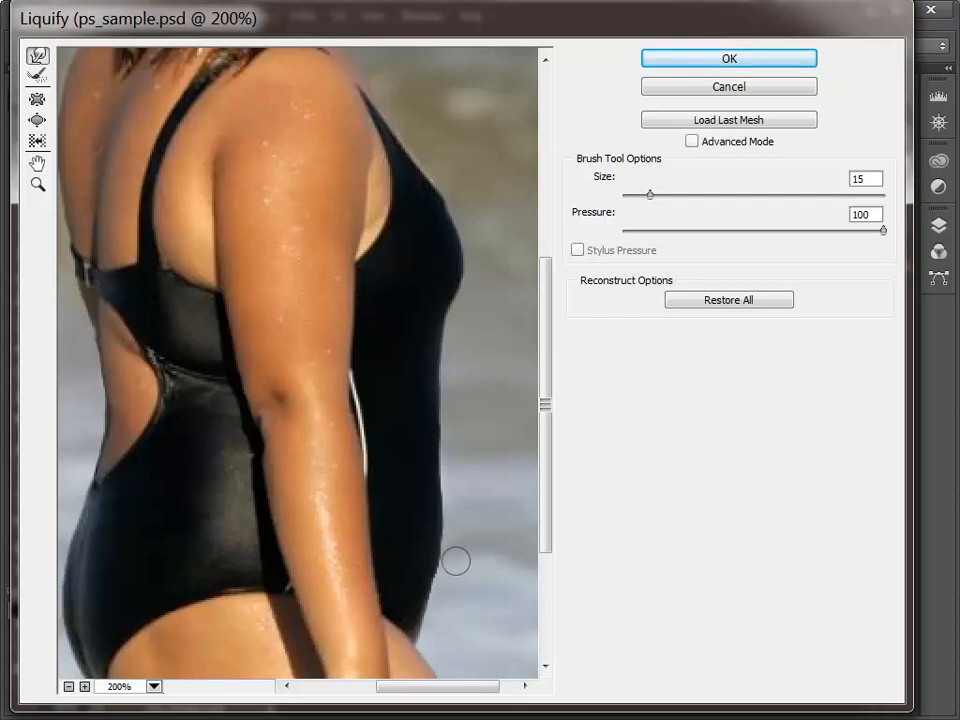
{"action": "key", "text": "bracketright"}
{"action": "key", "text": "bracketright"}
{"action": "key", "text": "ctrl+alt+0"}
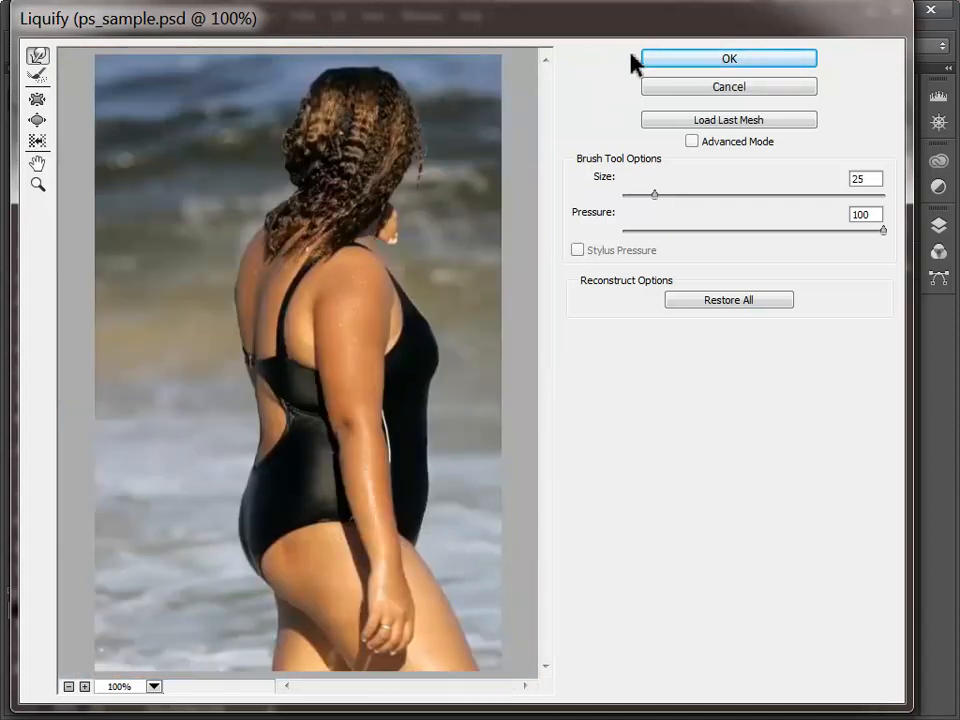
{"action": "left_click", "coordinate": [713, 62]}
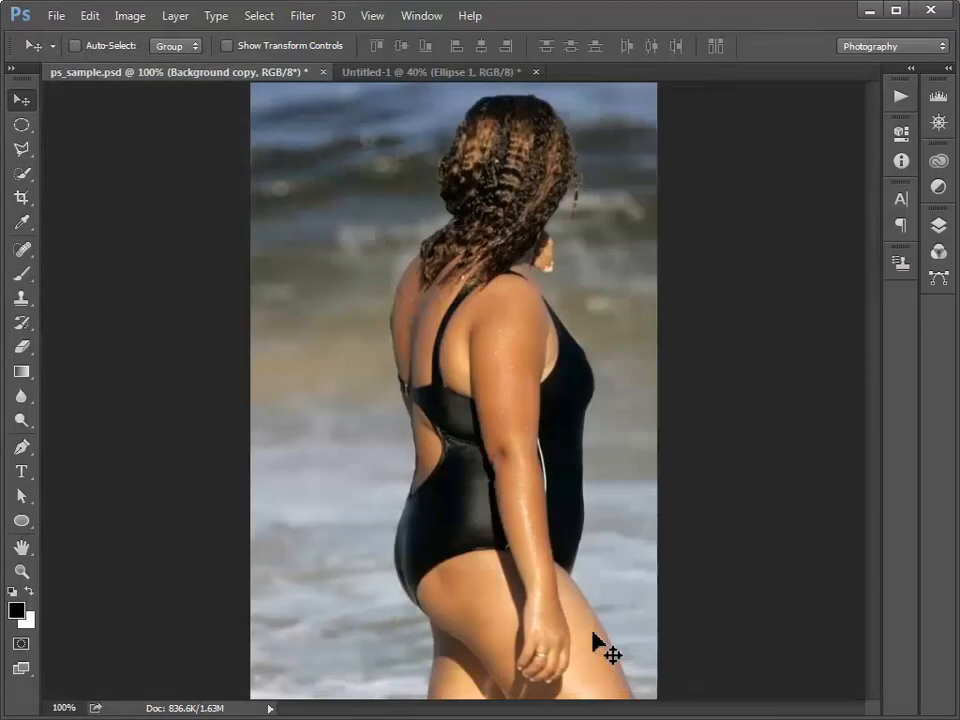
Step: Compare the retouched figure with the original by hiding and reshowing the Background copy layer
{"action": "left_click", "coordinate": [938, 226]}
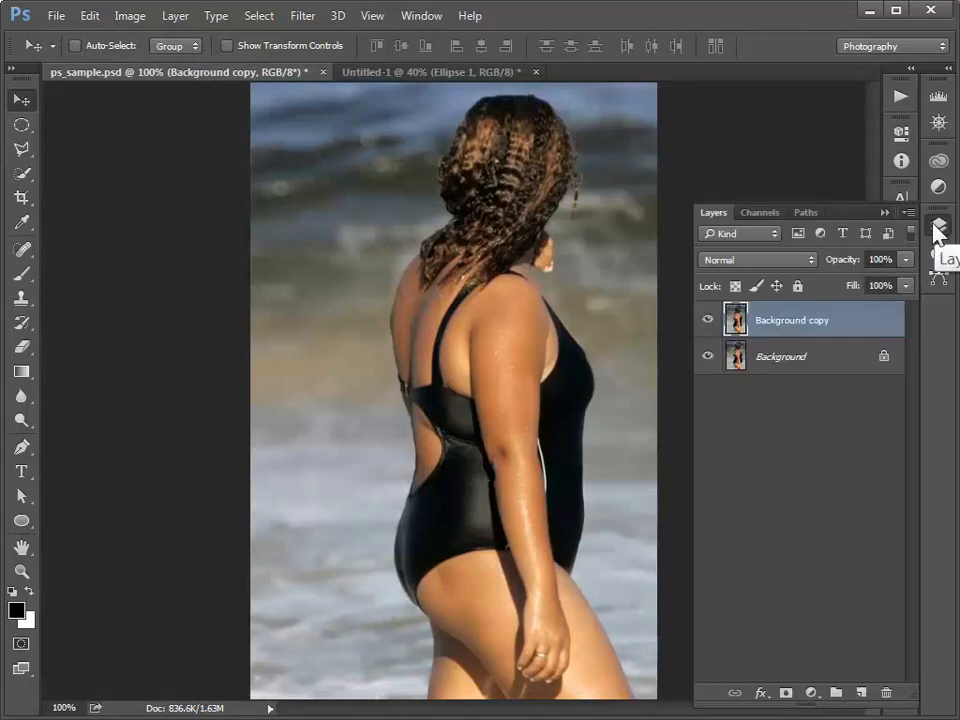
{"action": "left_click", "coordinate": [708, 322]}
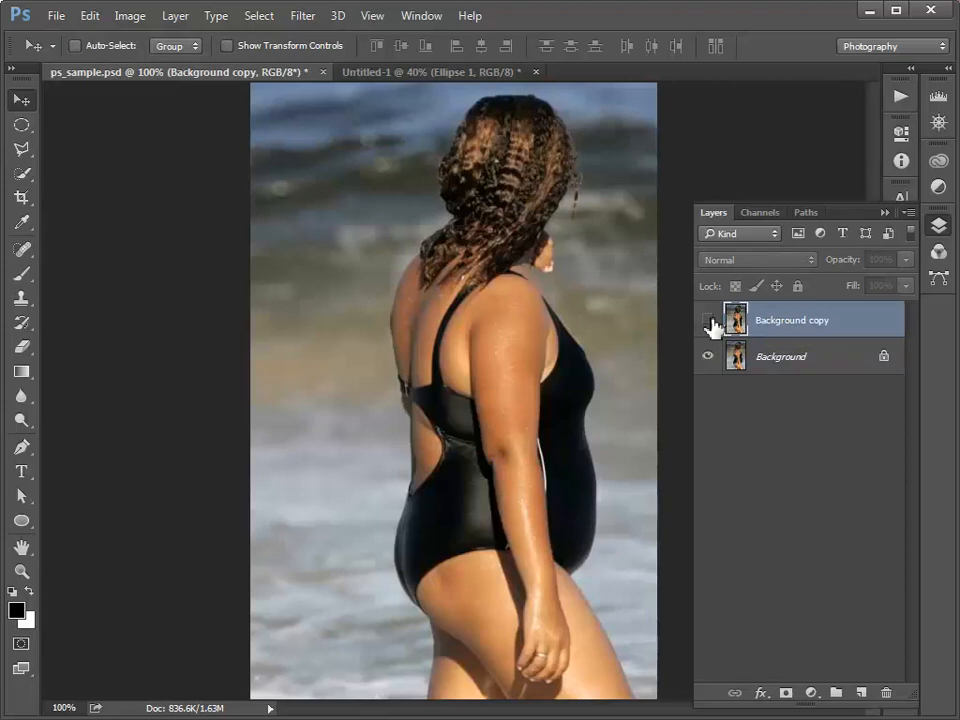
{"action": "left_click", "coordinate": [708, 322]}
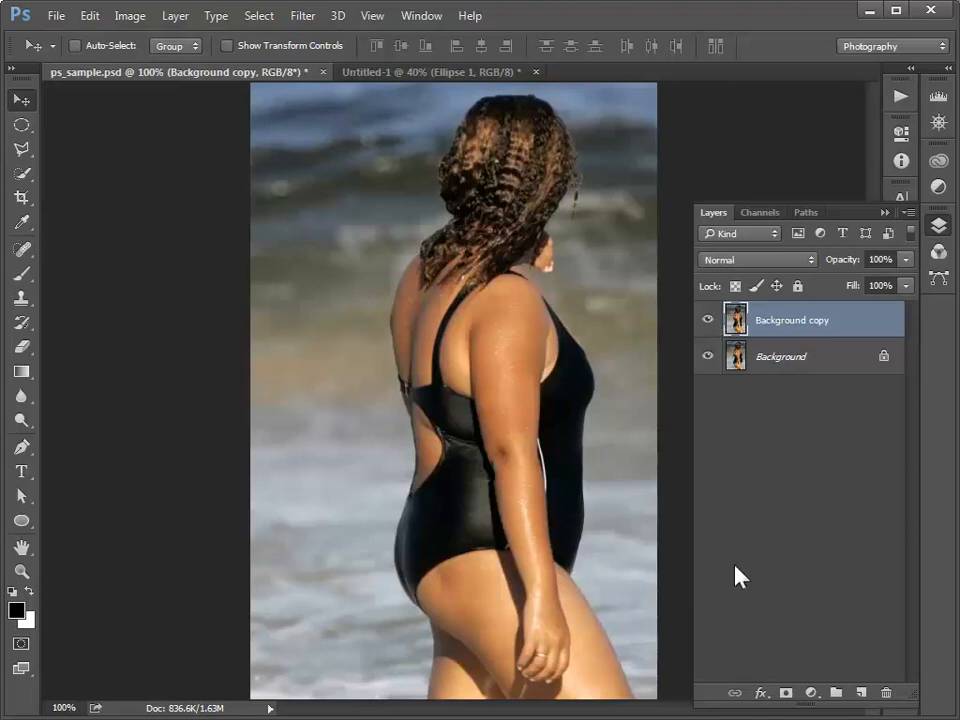
Step: Soften the swimsuit seam between the back cutout and the elbow using the Blur tool at brush size 15
{"action": "left_click", "coordinate": [22, 397]}
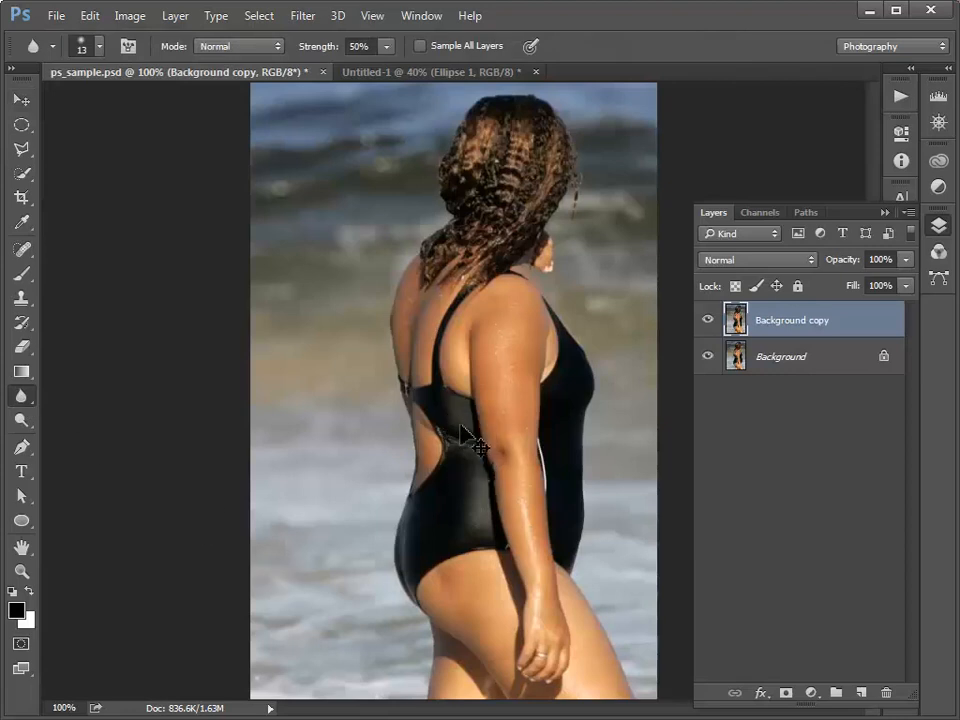
{"action": "key", "text": "ctrl+plus"}
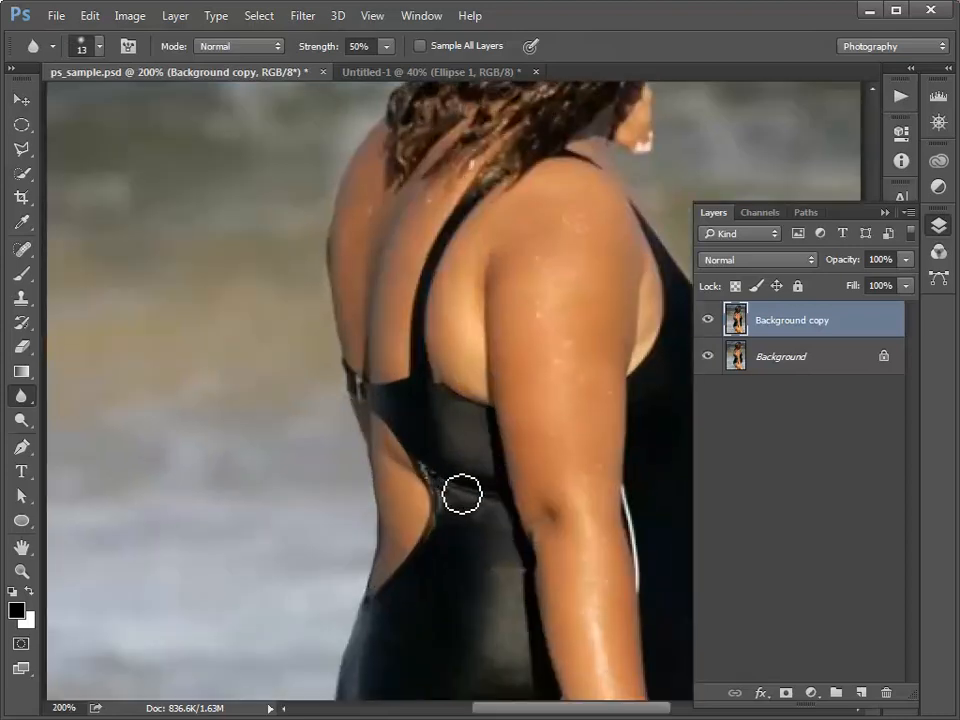
{"action": "key", "text": "bracketright"}
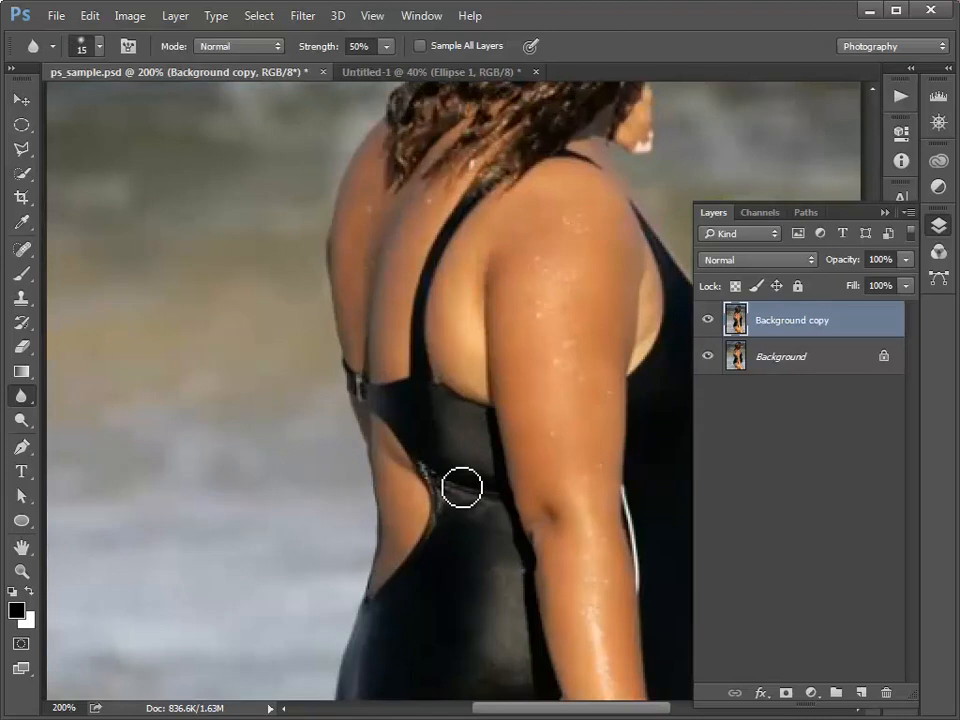
{"action": "mouse_move", "coordinate": [462, 487]}
{"action": "left_mouse_down"}
{"action": "mouse_move", "coordinate": [468, 516]}
{"action": "mouse_move", "coordinate": [464, 490]}
{"action": "mouse_move", "coordinate": [473, 510]}
{"action": "mouse_move", "coordinate": [478, 500]}
{"action": "mouse_move", "coordinate": [495, 512]}
{"action": "mouse_move", "coordinate": [495, 491]}
{"action": "mouse_move", "coordinate": [505, 532]}
{"action": "mouse_move", "coordinate": [491, 497]}
{"action": "mouse_move", "coordinate": [480, 521]}
{"action": "mouse_move", "coordinate": [459, 491]}
{"action": "mouse_move", "coordinate": [463, 516]}
{"action": "mouse_move", "coordinate": [454, 474]}
{"action": "mouse_move", "coordinate": [474, 516]}
{"action": "mouse_move", "coordinate": [475, 472]}
{"action": "mouse_move", "coordinate": [482, 525]}
{"action": "mouse_move", "coordinate": [491, 486]}
{"action": "mouse_move", "coordinate": [478, 522]}
{"action": "mouse_move", "coordinate": [467, 476]}
{"action": "mouse_move", "coordinate": [465, 527]}
{"action": "mouse_move", "coordinate": [450, 469]}
{"action": "mouse_move", "coordinate": [462, 526]}
{"action": "mouse_move", "coordinate": [450, 471]}
{"action": "mouse_move", "coordinate": [480, 523]}
{"action": "mouse_move", "coordinate": [480, 474]}
{"action": "mouse_move", "coordinate": [504, 514]}
{"action": "mouse_move", "coordinate": [501, 536]}
{"action": "left_mouse_up"}
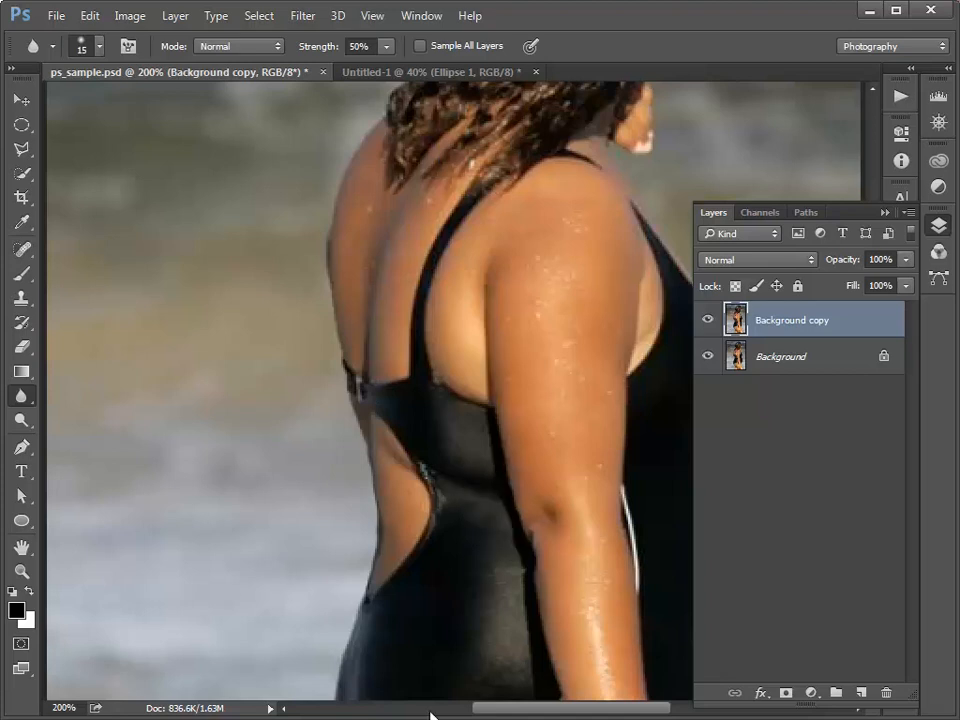
{"action": "key", "text": "ctrl+minus"}
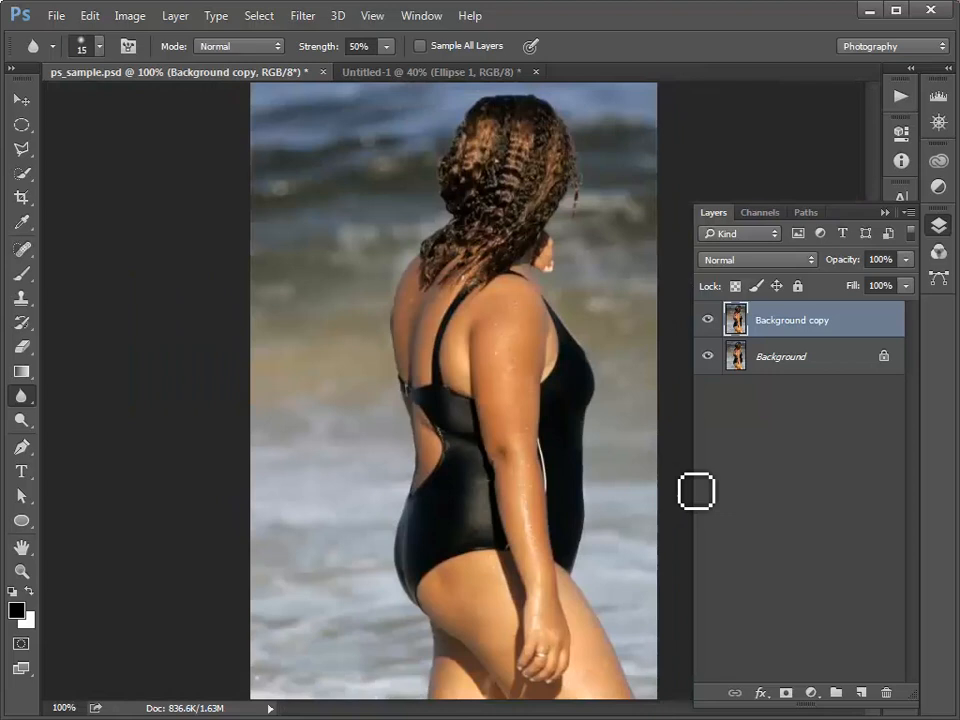
Step: Collapse the layer list and switch to the Untitled-1 title document
{"action": "left_click", "coordinate": [884, 212]}
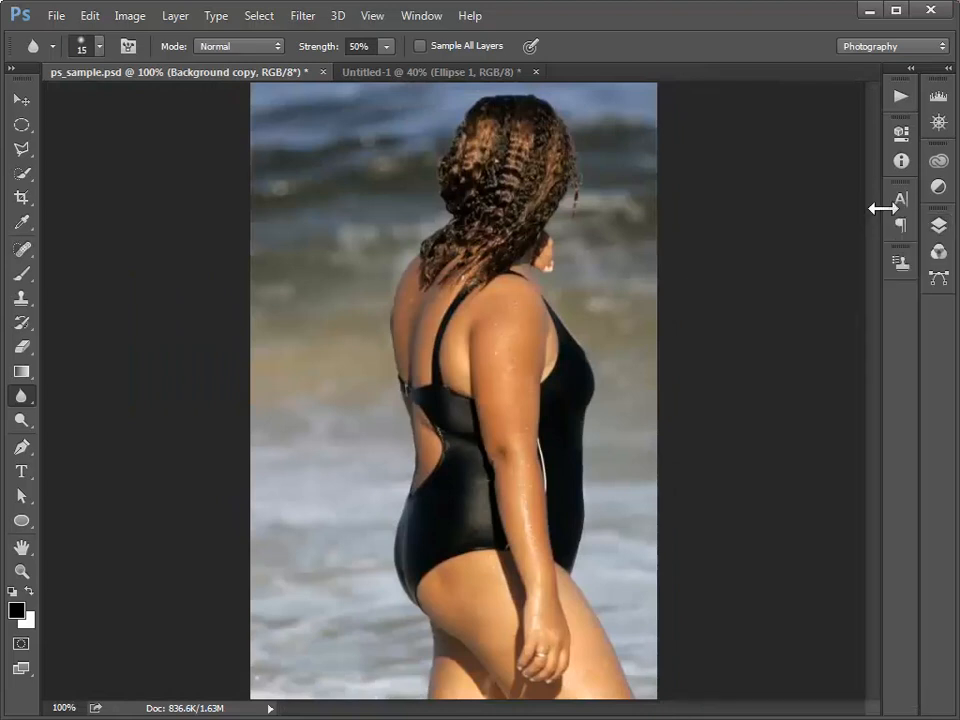
{"action": "left_click", "coordinate": [401, 73]}
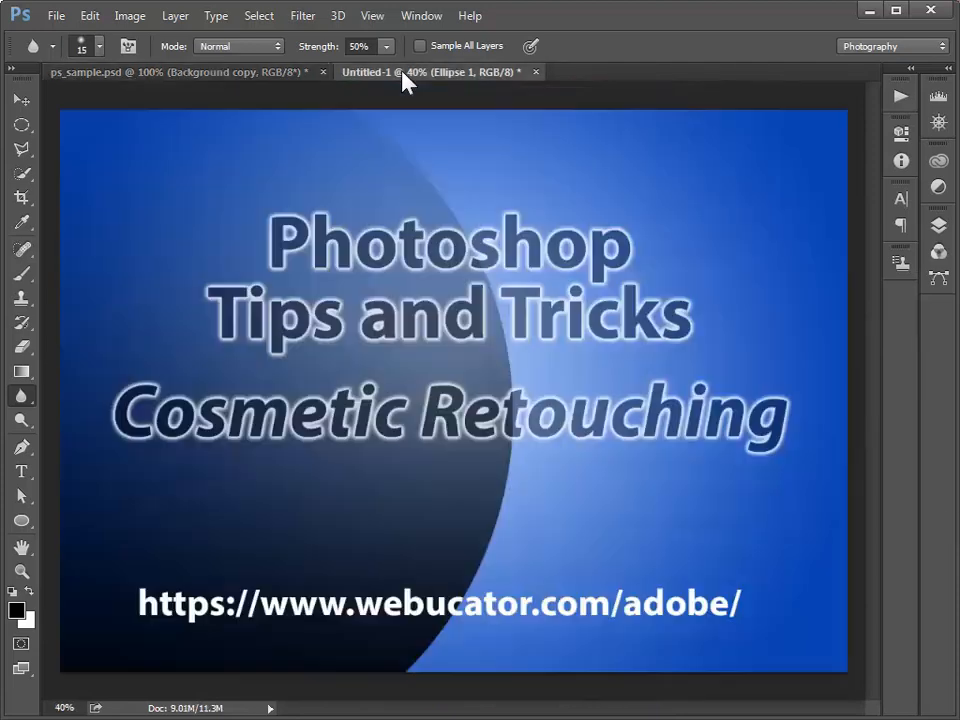